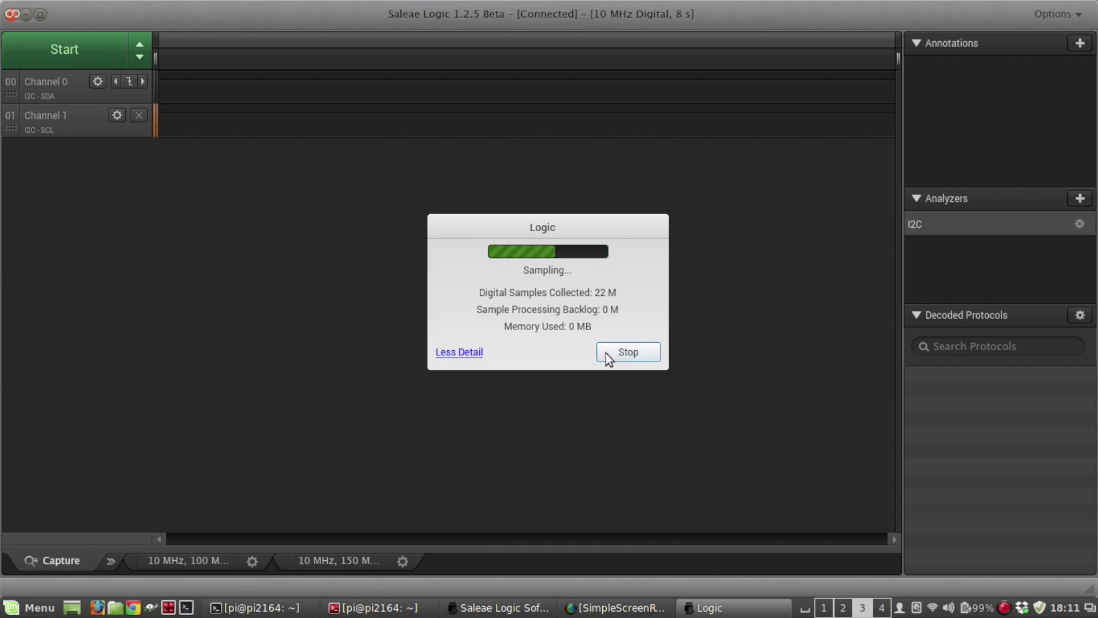
# Stop the 4 s sampling, then zoom and pan the waveform to inspect the decoded I2C bytes.
pyautogui.click(606, 353)
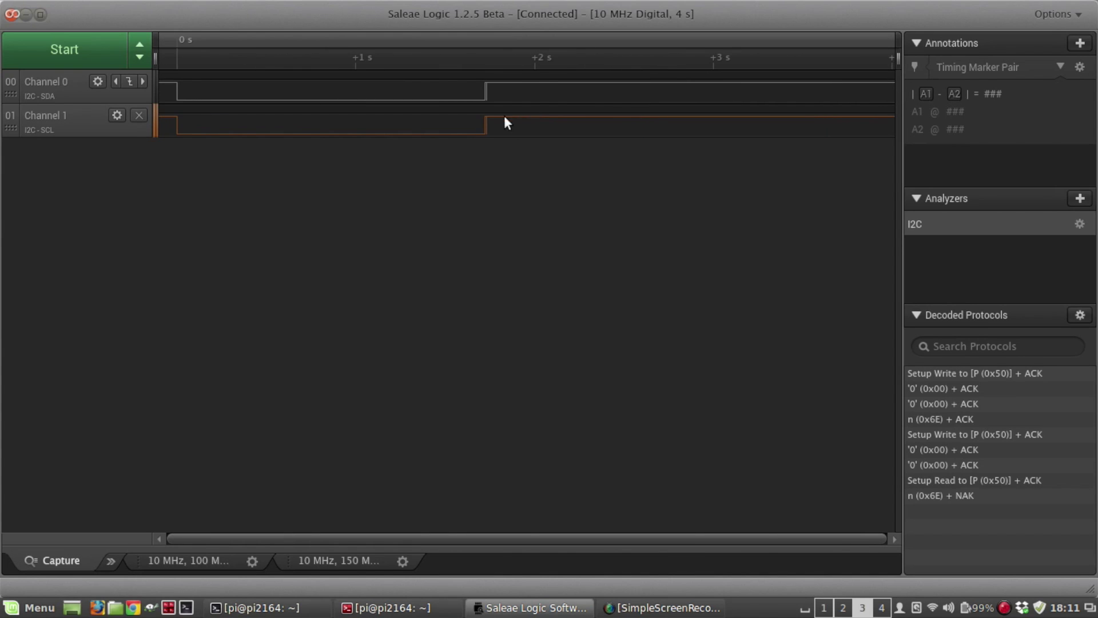
pyautogui.scroll(10, 482, 119)
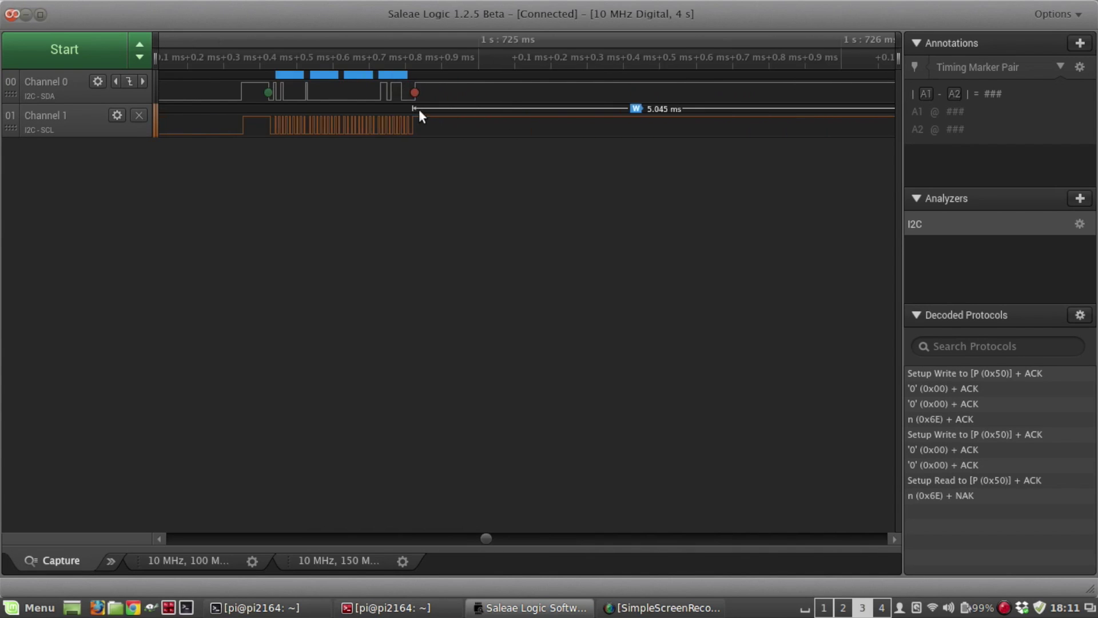
pyautogui.scroll(5, 345, 125)
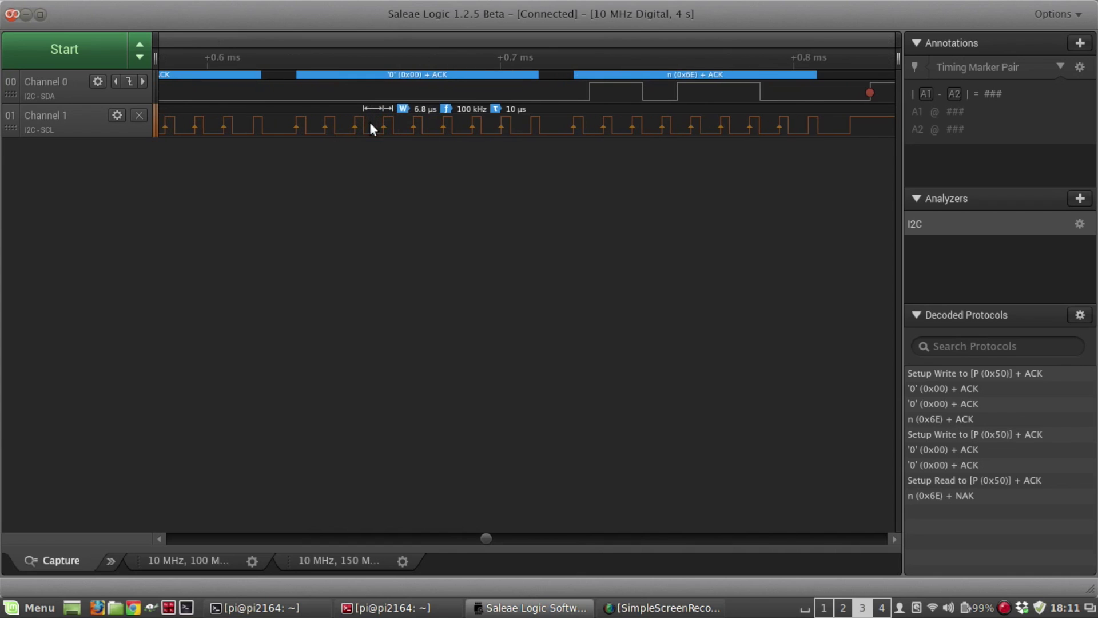
pyautogui.moveTo(307, 91)
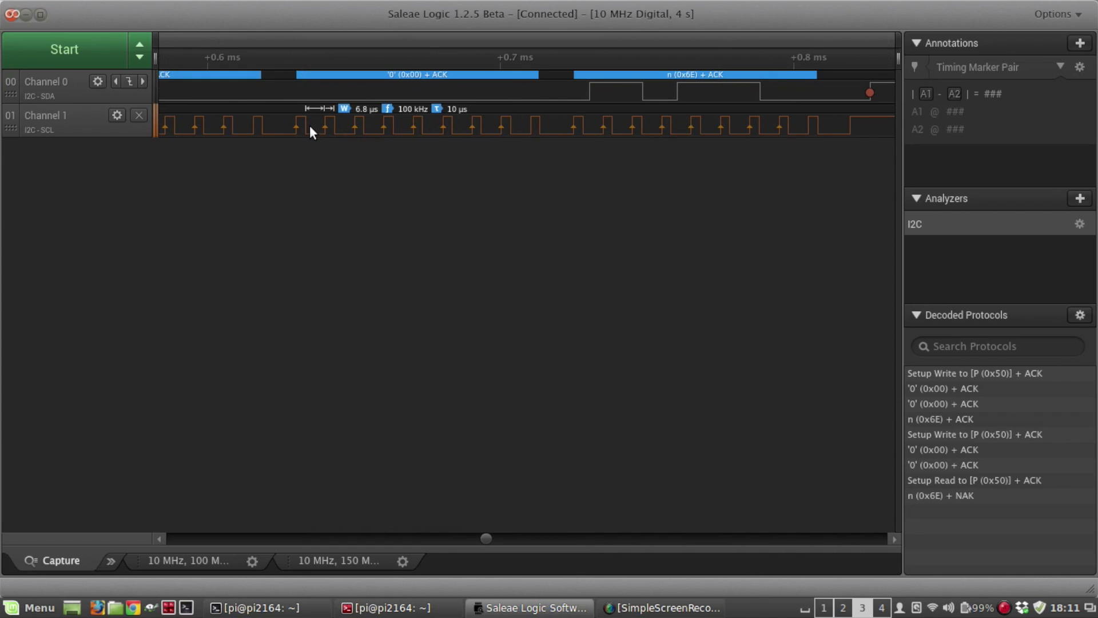
pyautogui.moveTo(311, 128); pyautogui.dragTo(685, 129)
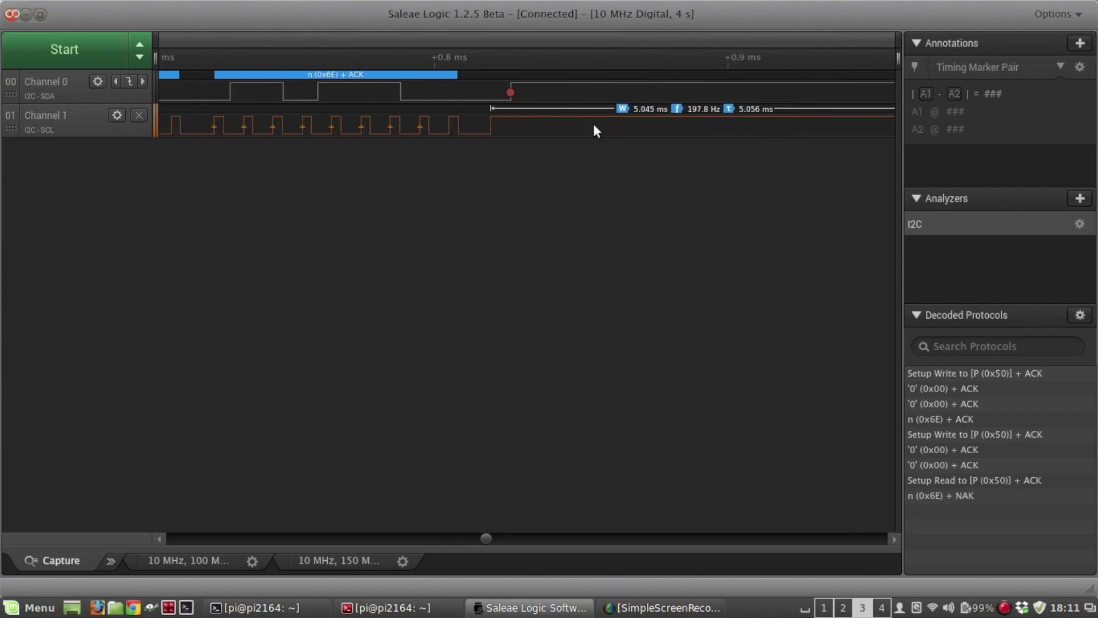
pyautogui.scroll(2, 652, 115)
pyautogui.scroll(-5, 646, 107)
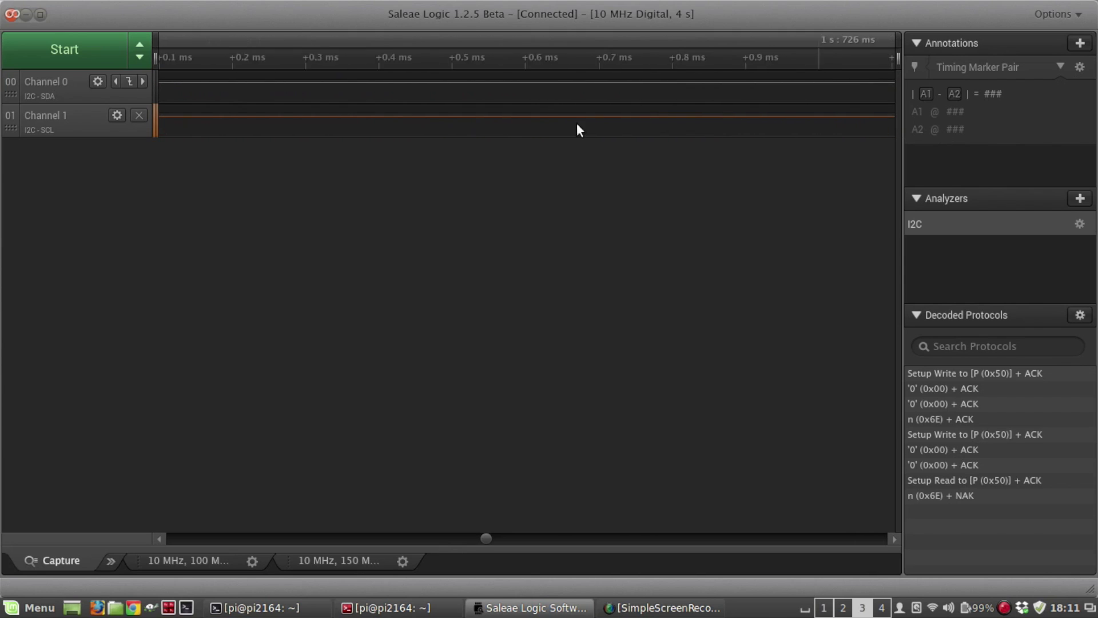
pyautogui.scroll(-6, 444, 122)
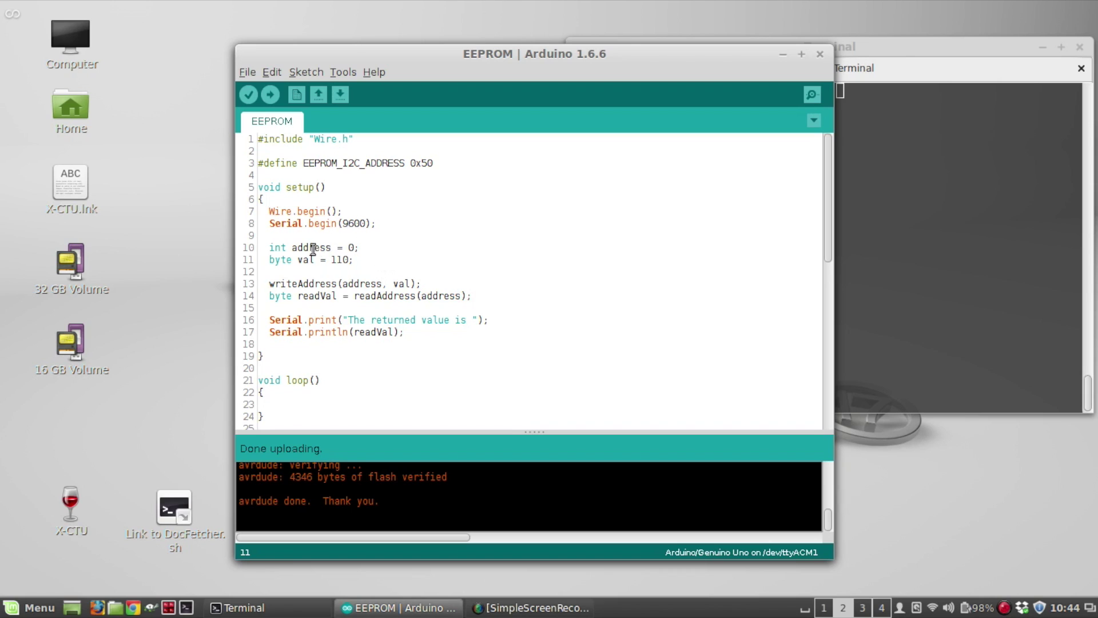
pyautogui.moveTo(269, 247); pyautogui.dragTo(373, 246)
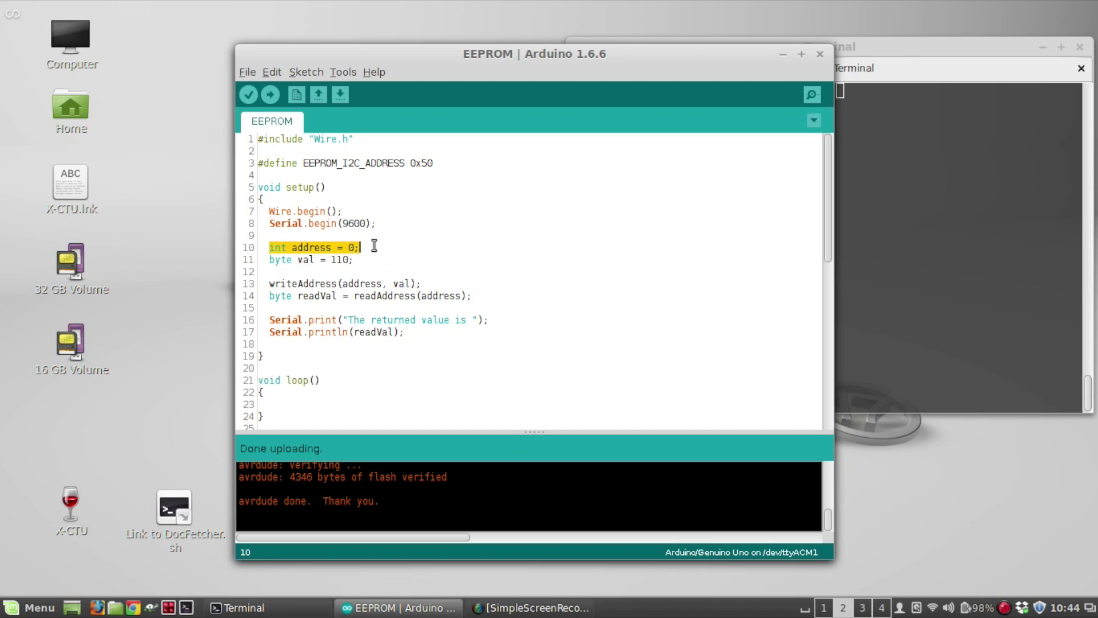
pyautogui.moveTo(270, 259); pyautogui.dragTo(354, 257)
pyautogui.click(354, 256)
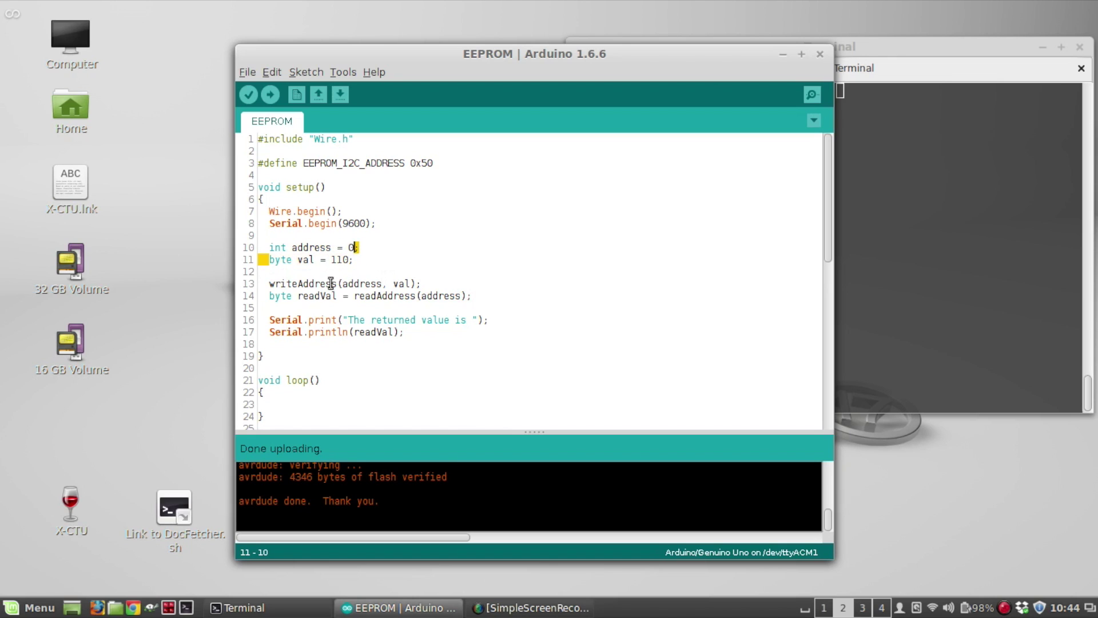
pyautogui.click(270, 284)
pyautogui.scroll(-6, 316, 278)
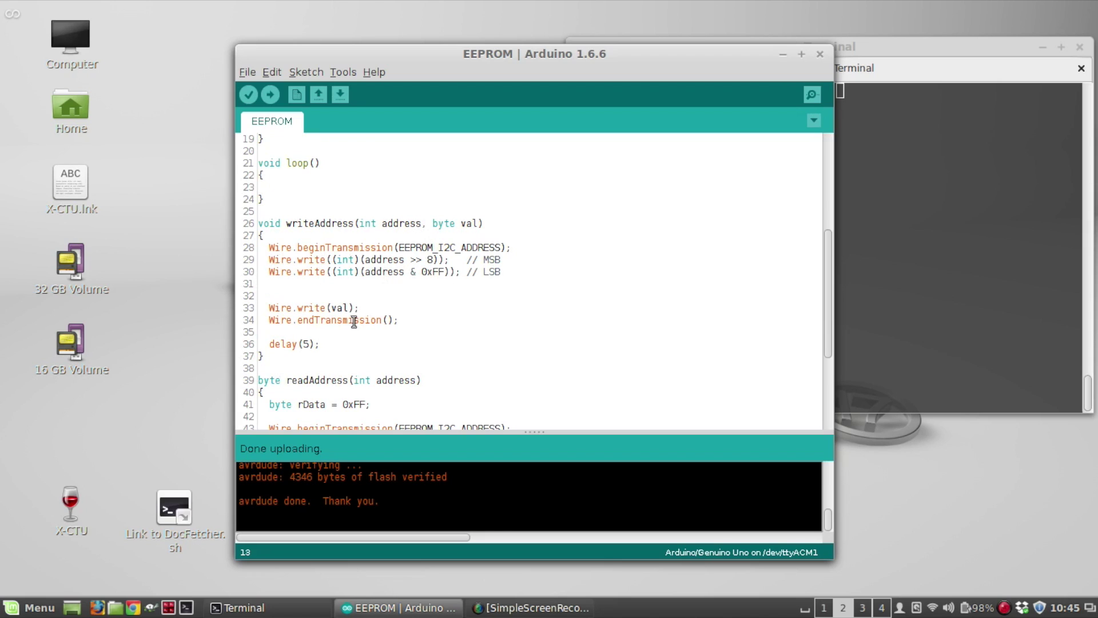
pyautogui.scroll(-2, 352, 317)
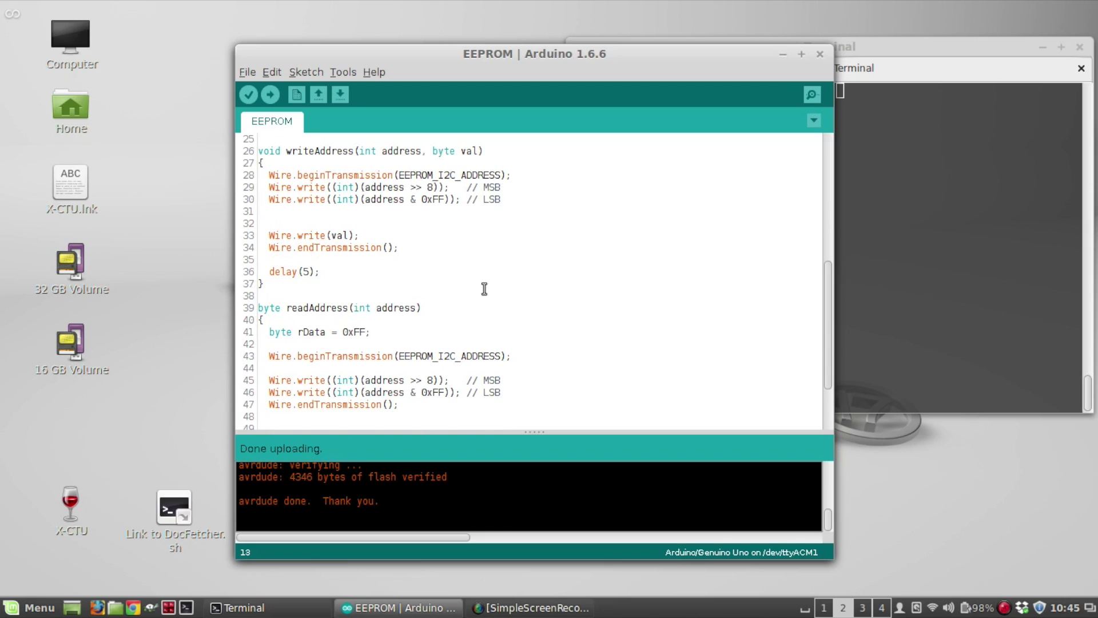
pyautogui.scroll(6, 483, 287)
pyautogui.scroll(2, 484, 287)
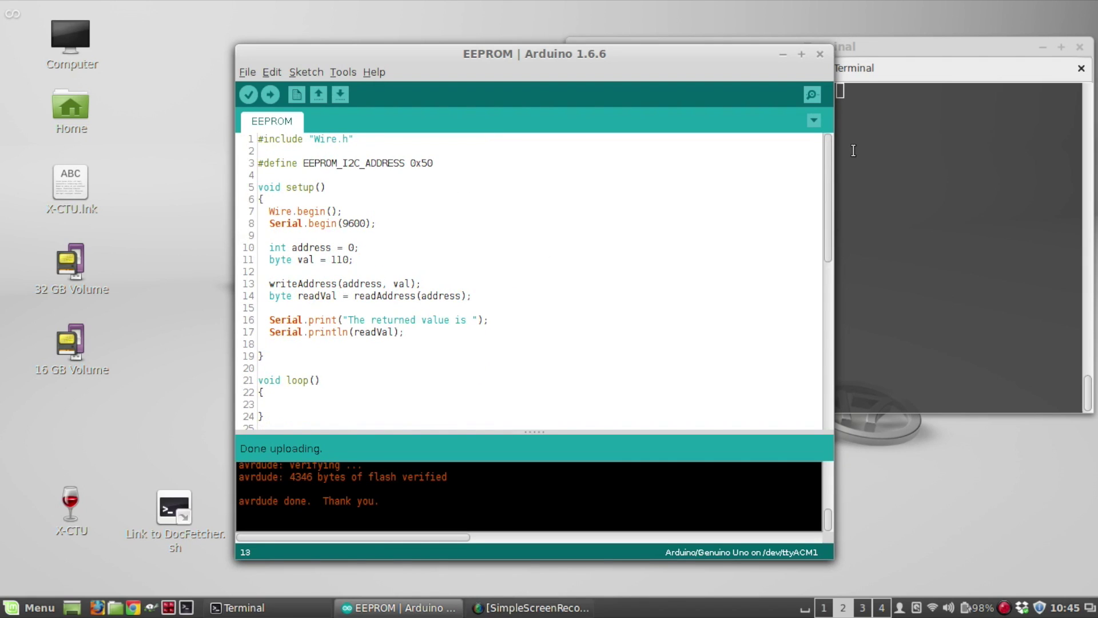
pyautogui.click(898, 74)
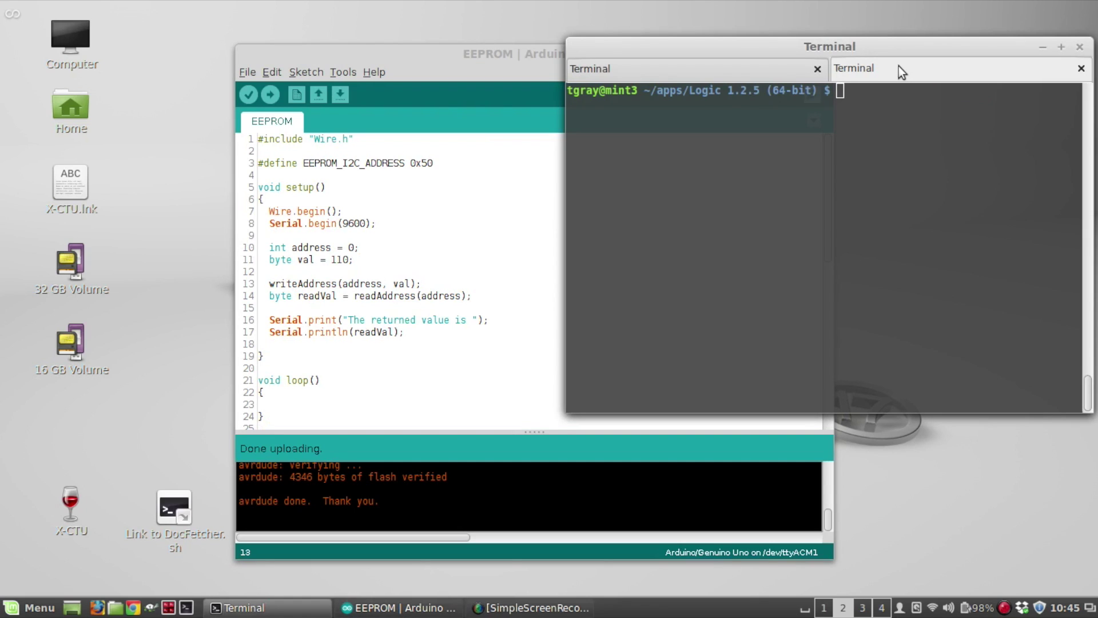
# Launch the Logic program in the background from Terminal with './Logic &'.
pyautogui.write('./Lo')
pyautogui.press('Tab')
pyautogui.write('&')
pyautogui.press('Return')
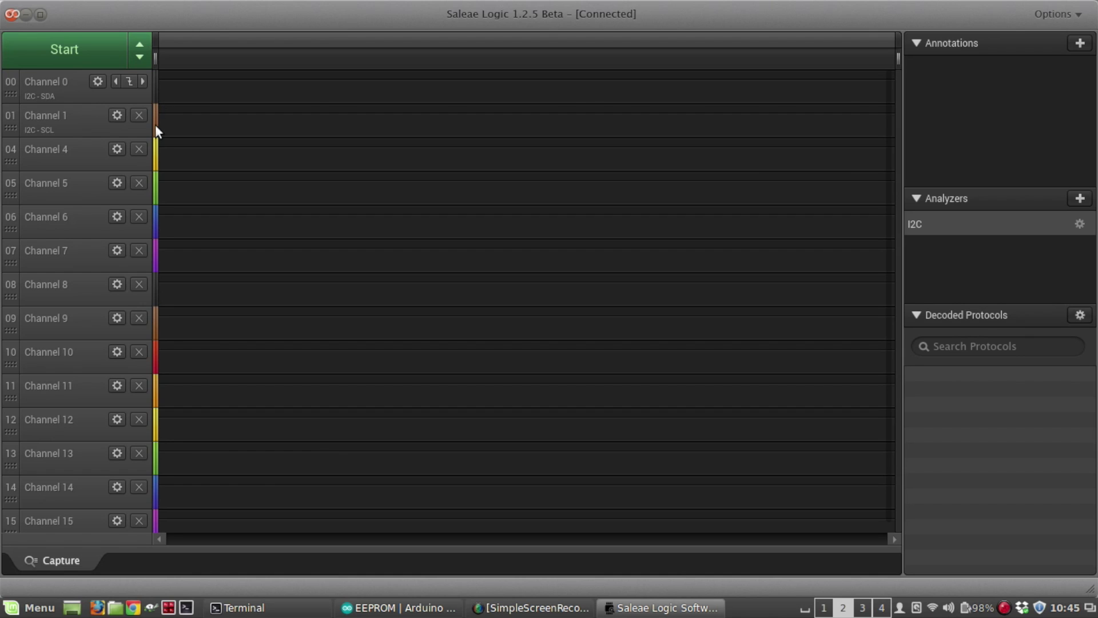
# Hide the unused channels 4 through 15.
pyautogui.moveTo(54, 161); pyautogui.dragTo(70, 232)
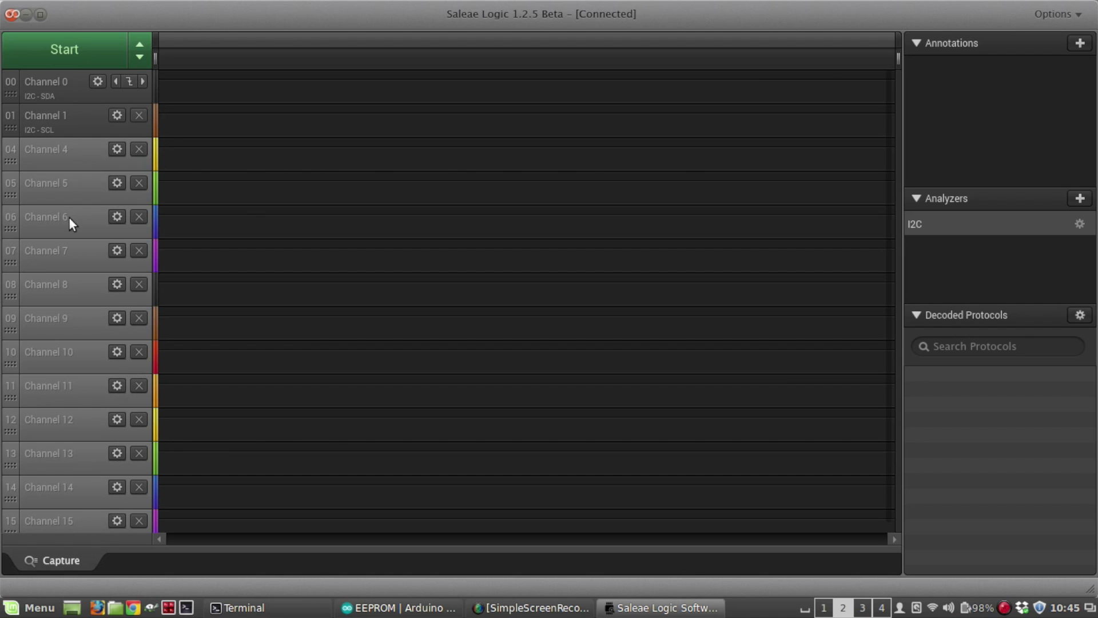
pyautogui.rightClick(70, 217)
pyautogui.click(215, 290)
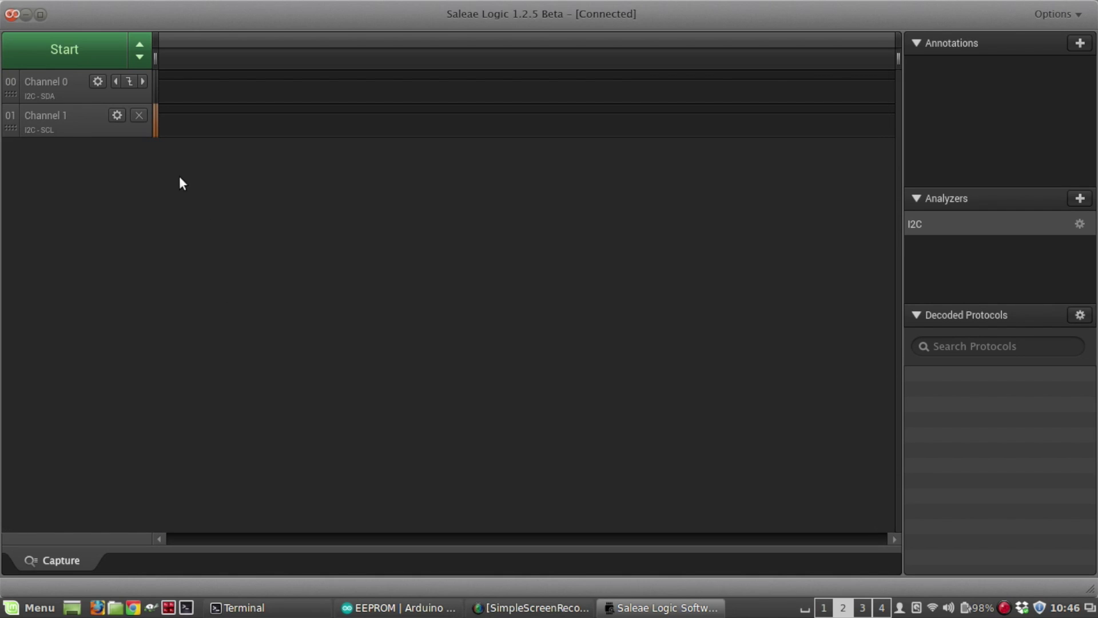
# Confirm the capture duration is 4 seconds in the capture device settings.
pyautogui.click(139, 51)
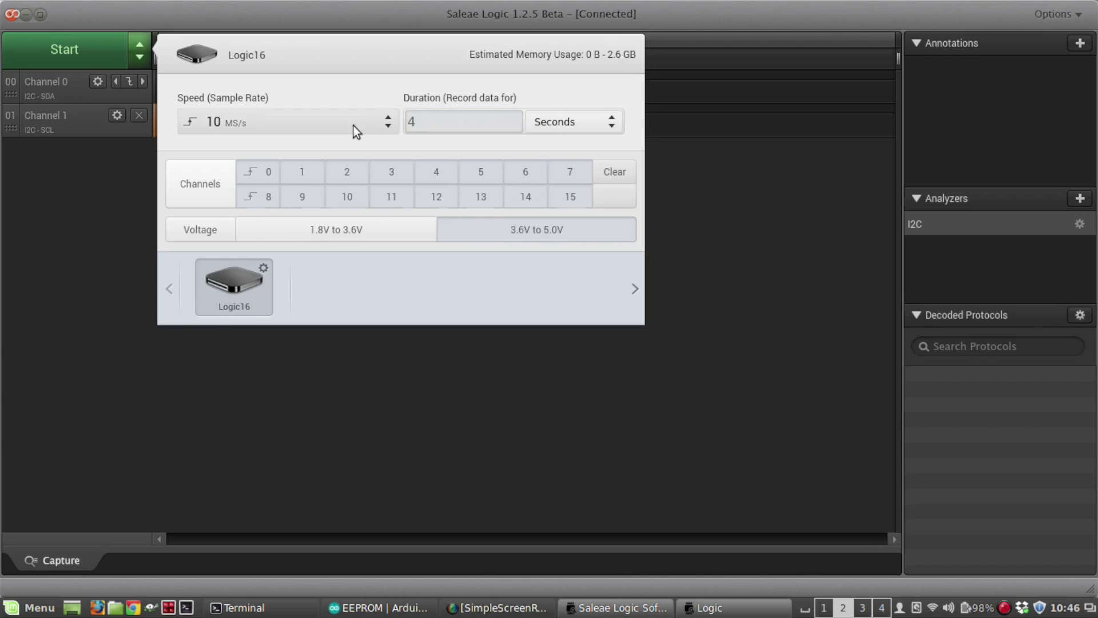
pyautogui.click(552, 132)
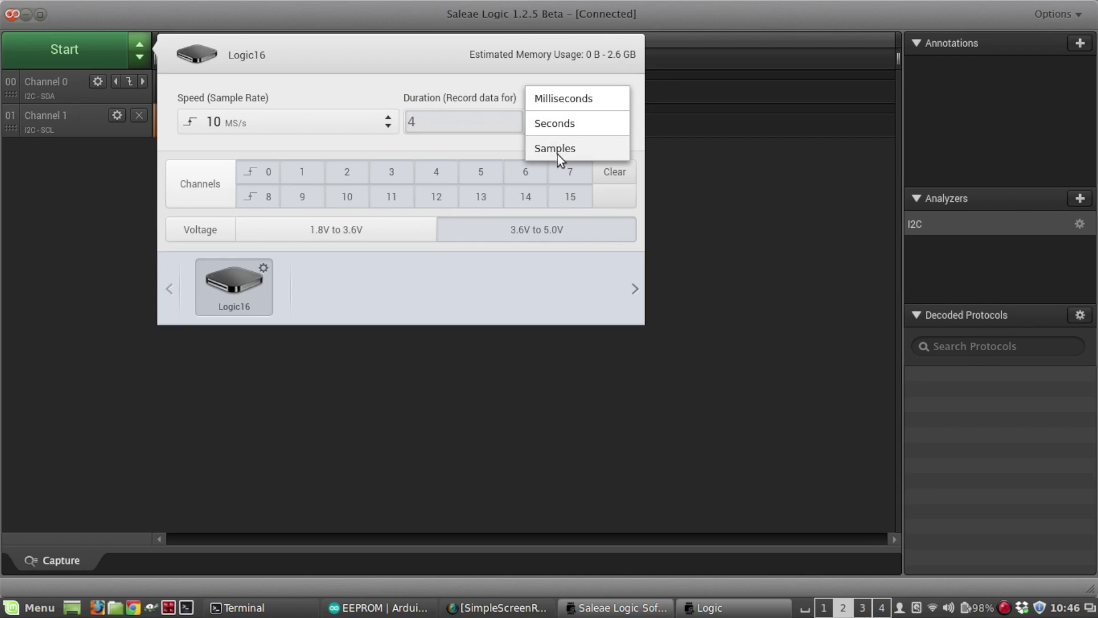
pyautogui.click(462, 120)
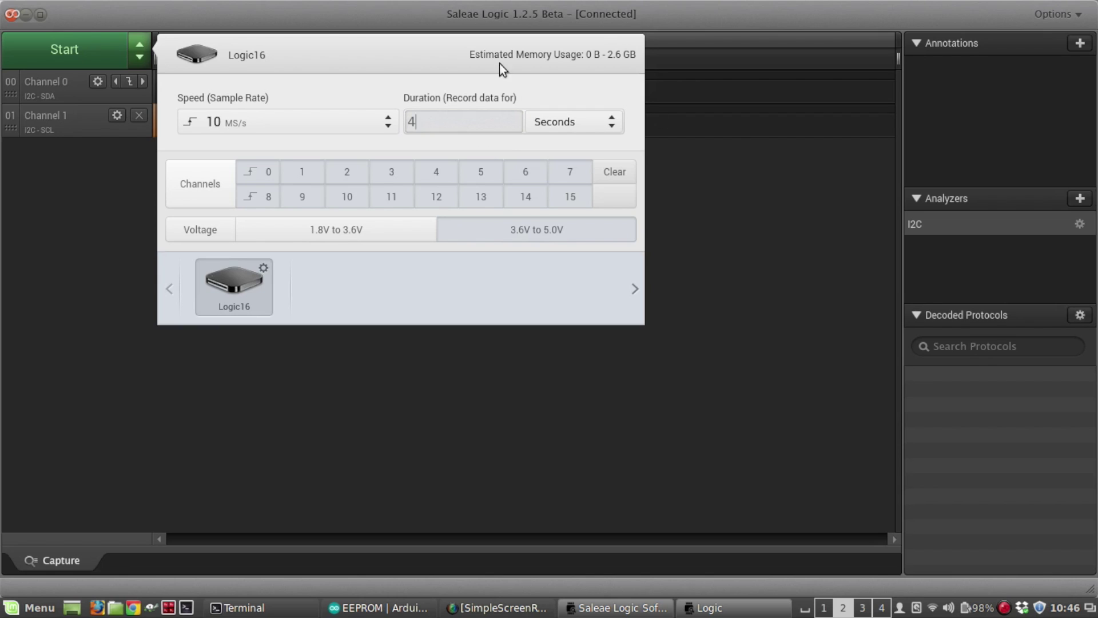
pyautogui.click(143, 53)
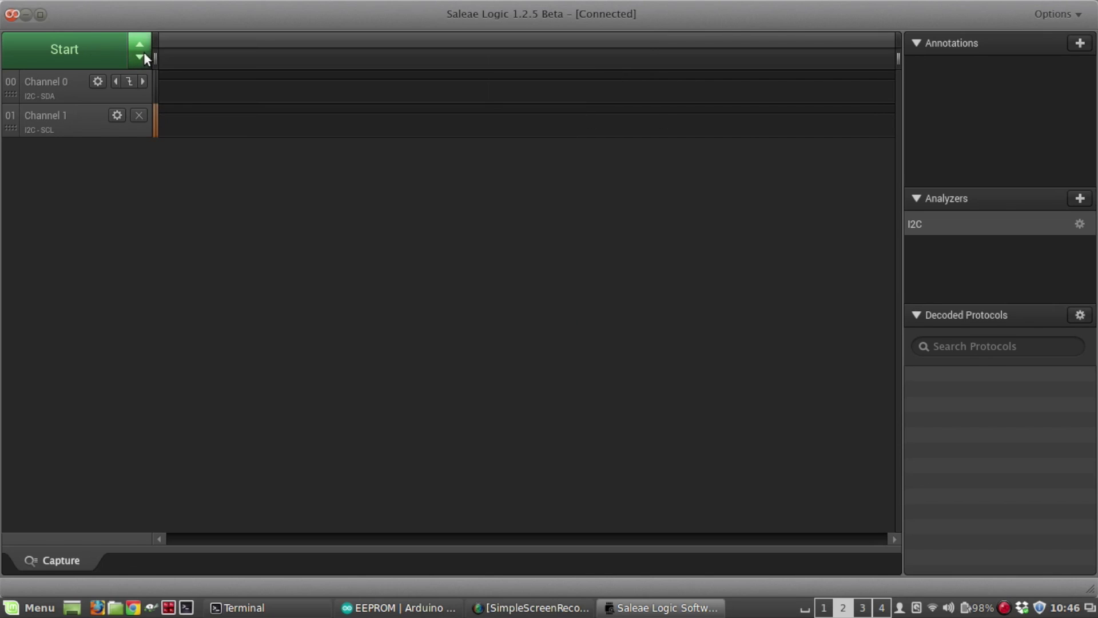
pyautogui.click(1081, 200)
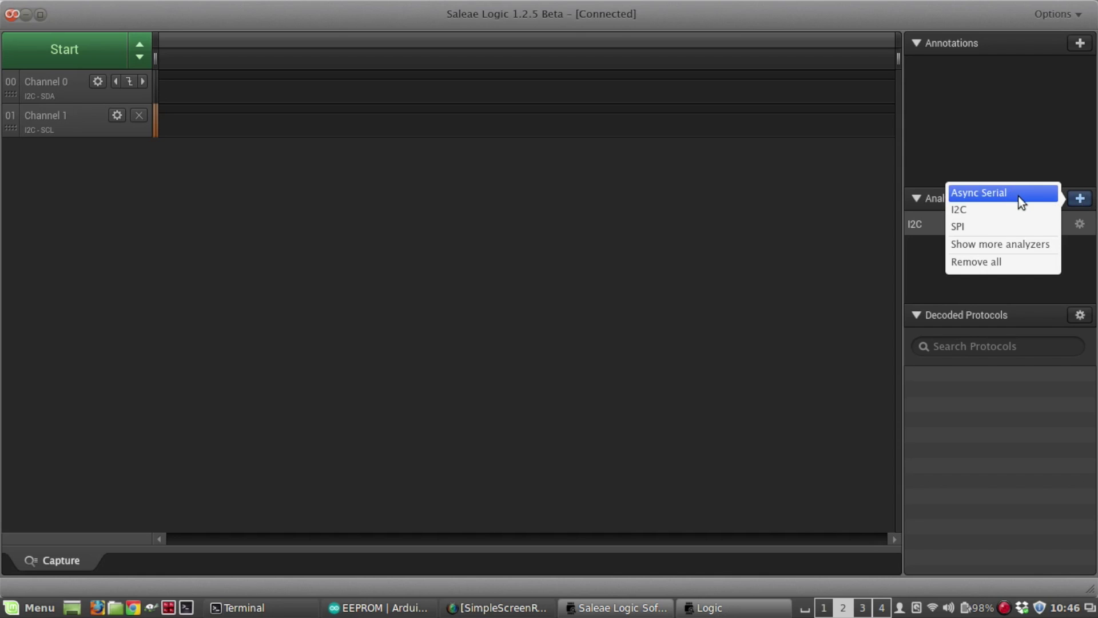
pyautogui.click(1024, 244)
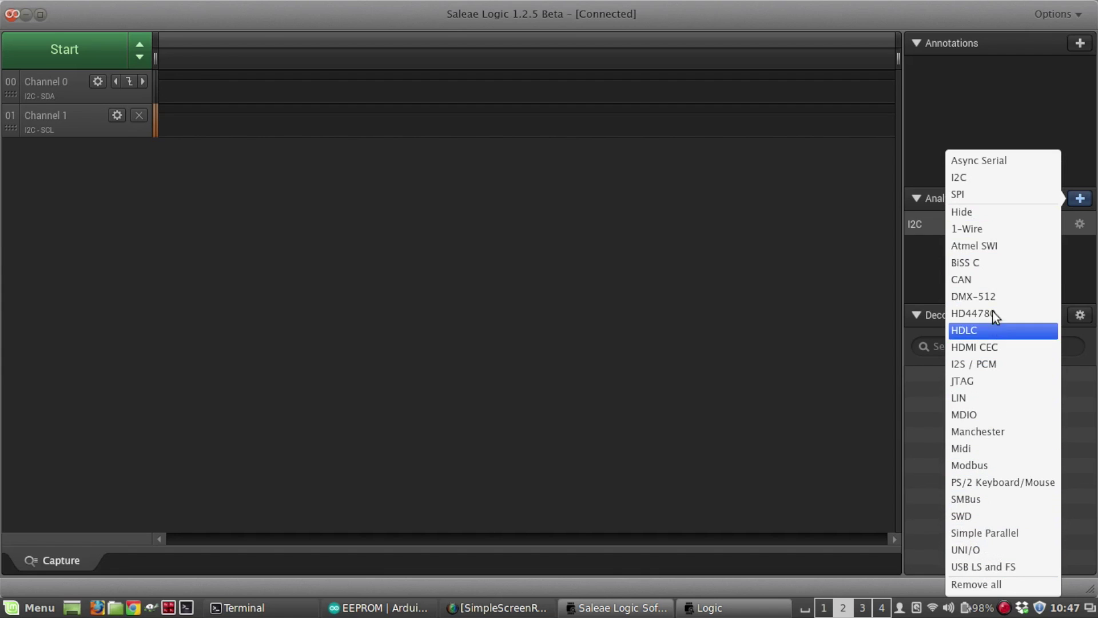
pyautogui.click(949, 104)
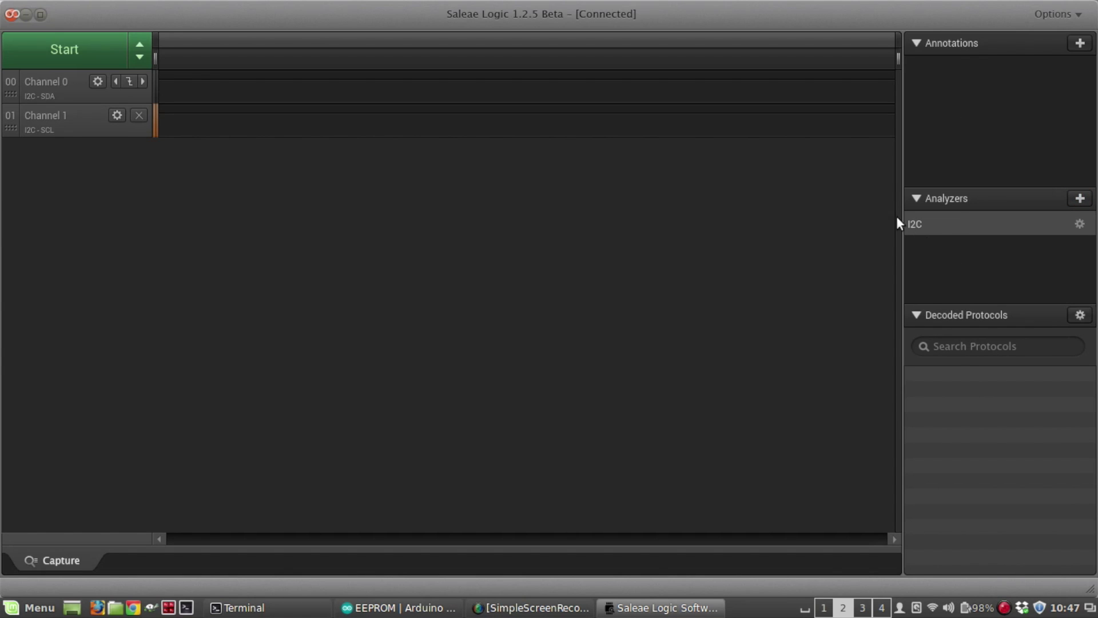
# Give Channel 0 (I2C SDA) a falling-edge trigger so capture starts at the I2C start condition.
pyautogui.click(129, 82)
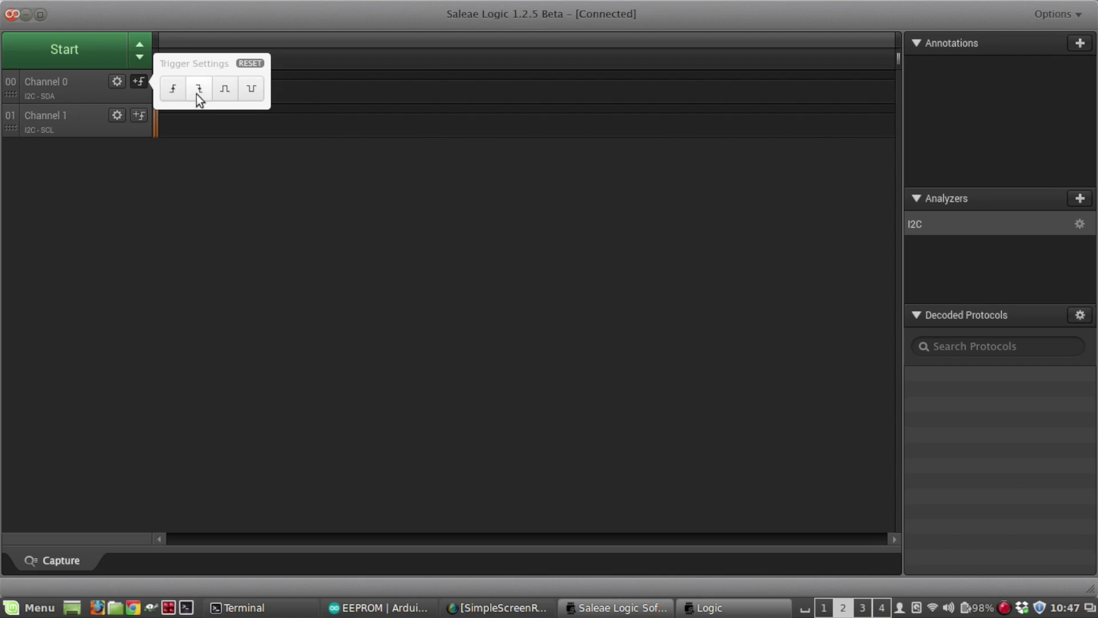
pyautogui.click(191, 157)
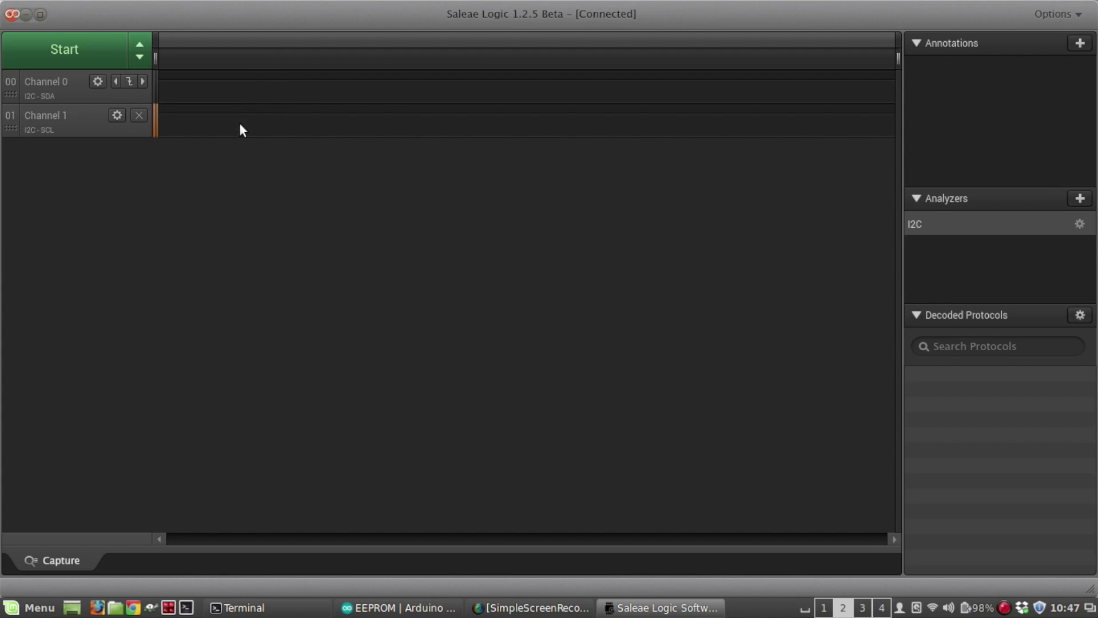
# Run a triggered 4 s capture at 10 MHz so the I2C analyzer decodes writes and reads to [80].
pyautogui.click(52, 50)
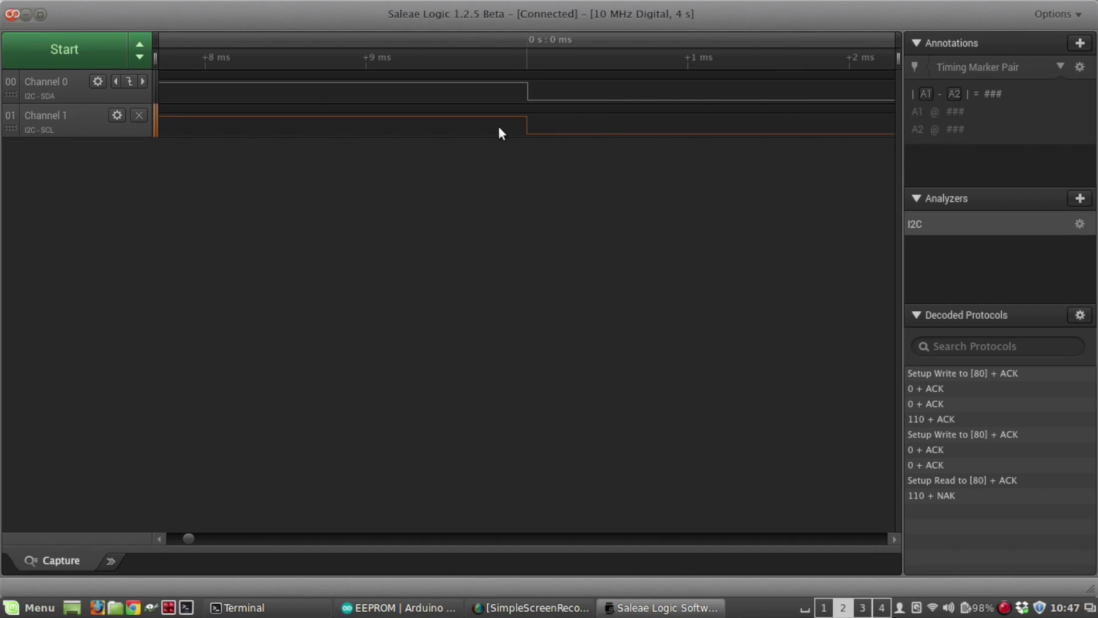
pyautogui.scroll(-6, 503, 114)
# Zoom in on the first I2C transaction so its clock pulses fill the view under Setup Write to [80] + ACK.
pyautogui.scroll(-3, 506, 107)
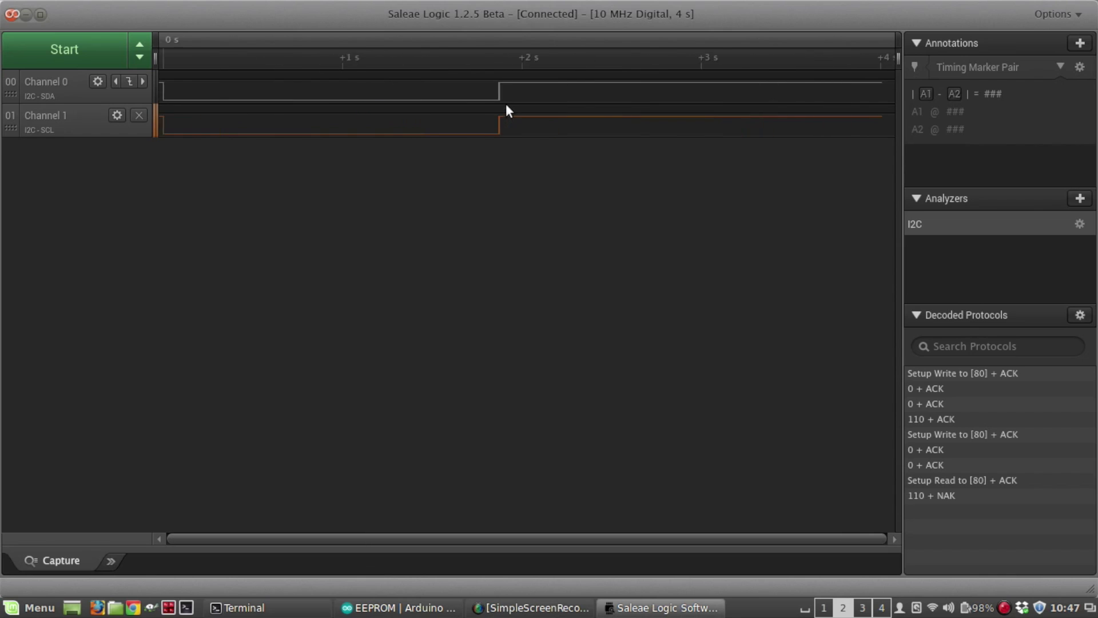
pyautogui.scroll(8, 520, 102)
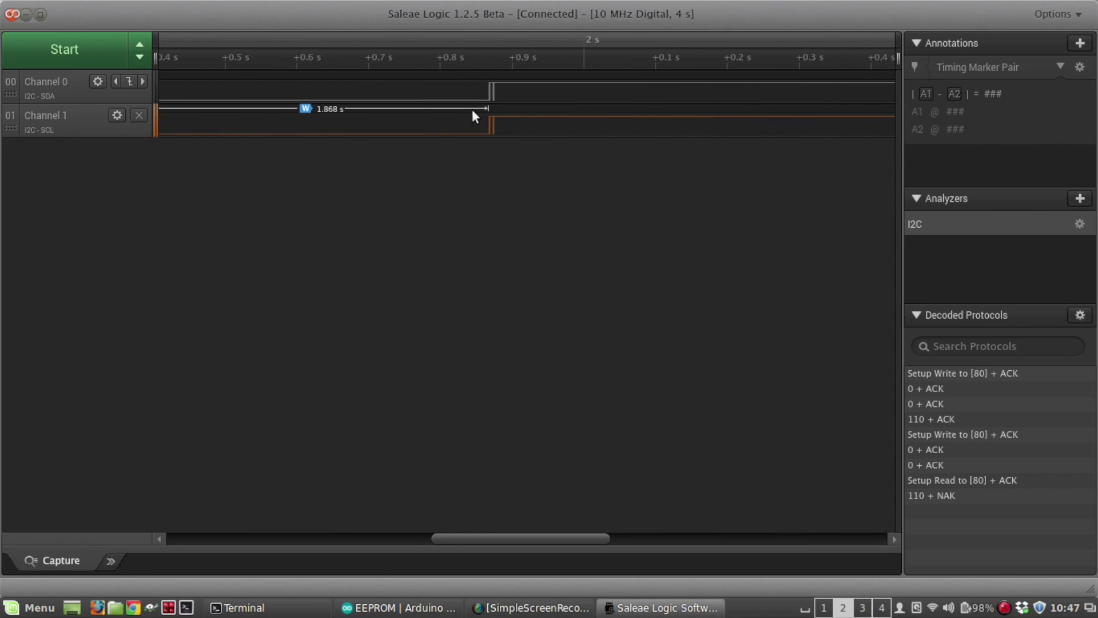
pyautogui.scroll(8, 537, 100)
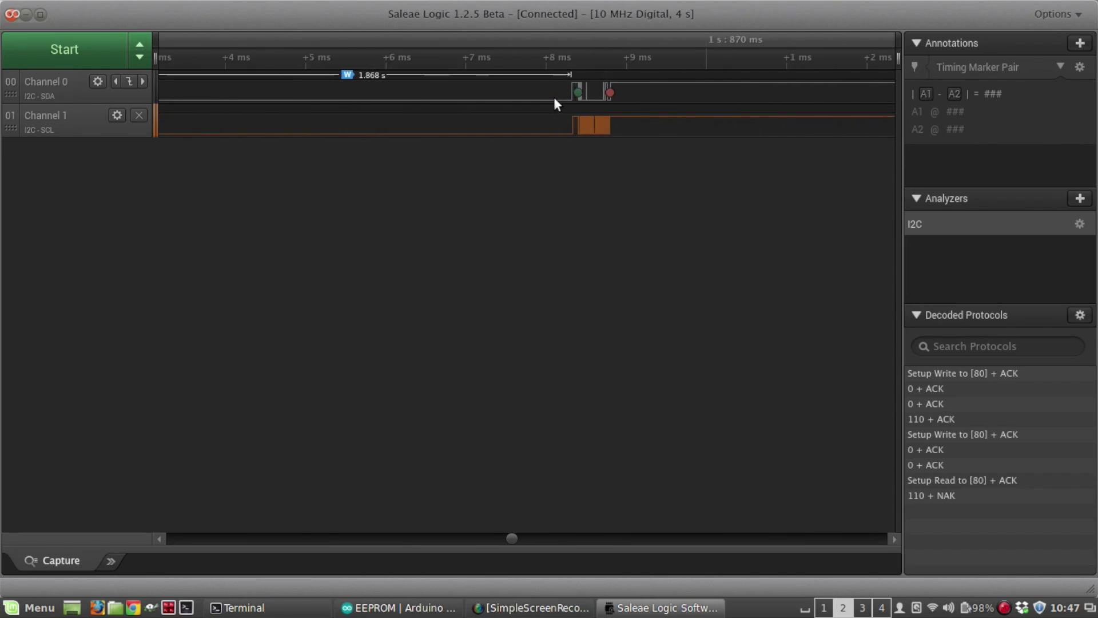
pyautogui.scroll(2, 620, 98)
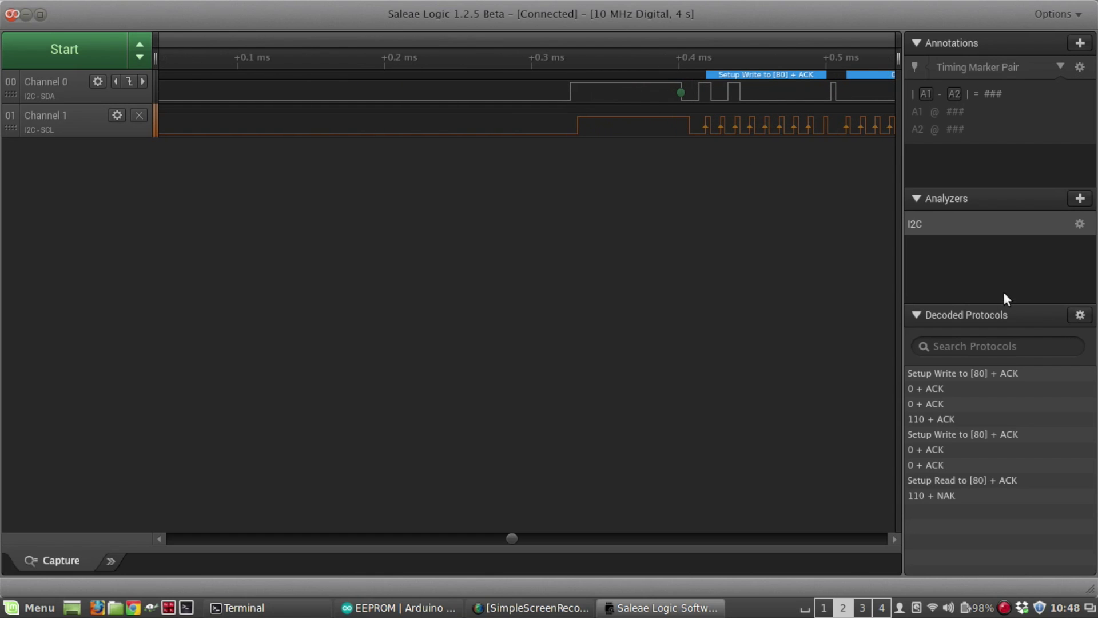
pyautogui.click(1080, 223)
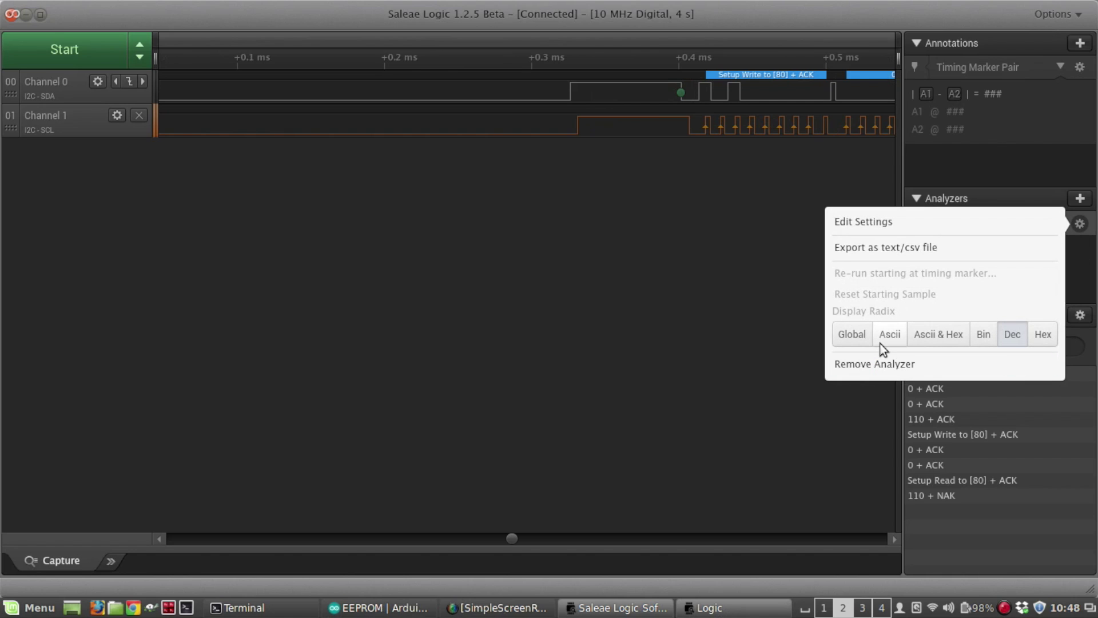
# Switch the I2C analyzer display radix to ASCII & Hex, showing P (0x50) and n (0x6E).
pyautogui.click(927, 338)
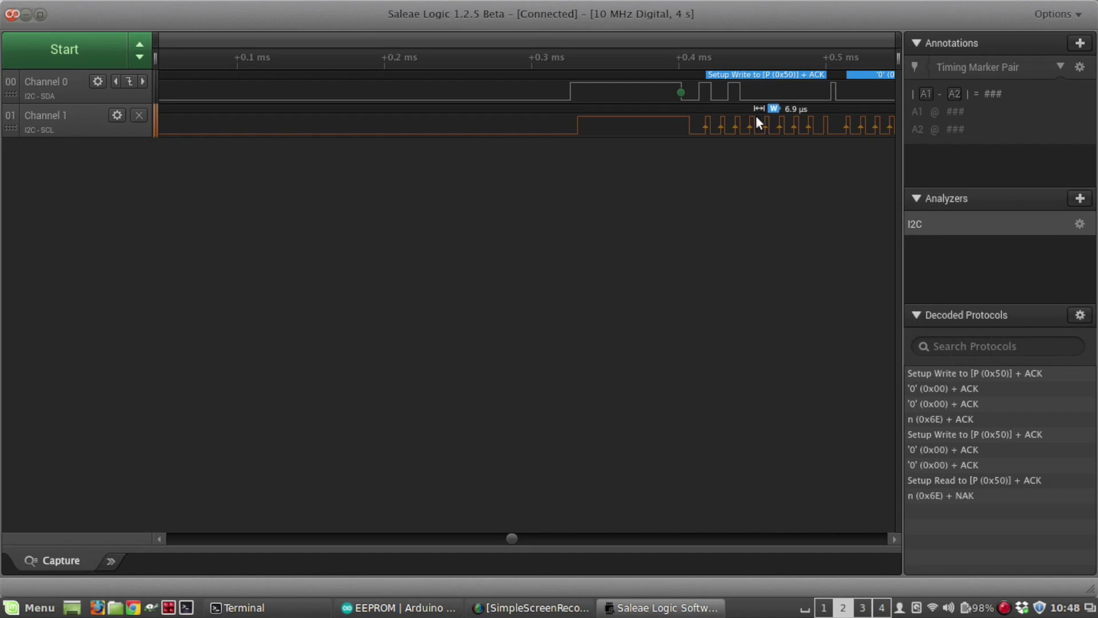
pyautogui.click(896, 540)
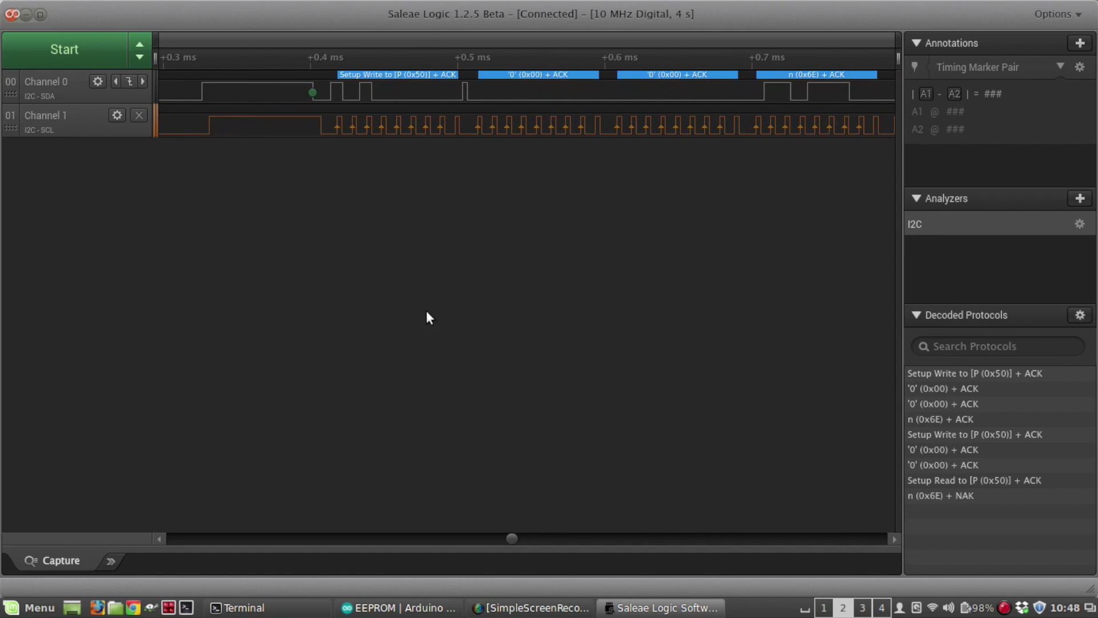
# Pan right to the end of the first write: '0' (0x00), n (0x6E) + ACK, and the stop condition.
pyautogui.moveTo(364, 135)
pyautogui.moveTo(419, 136)
pyautogui.click(893, 543)
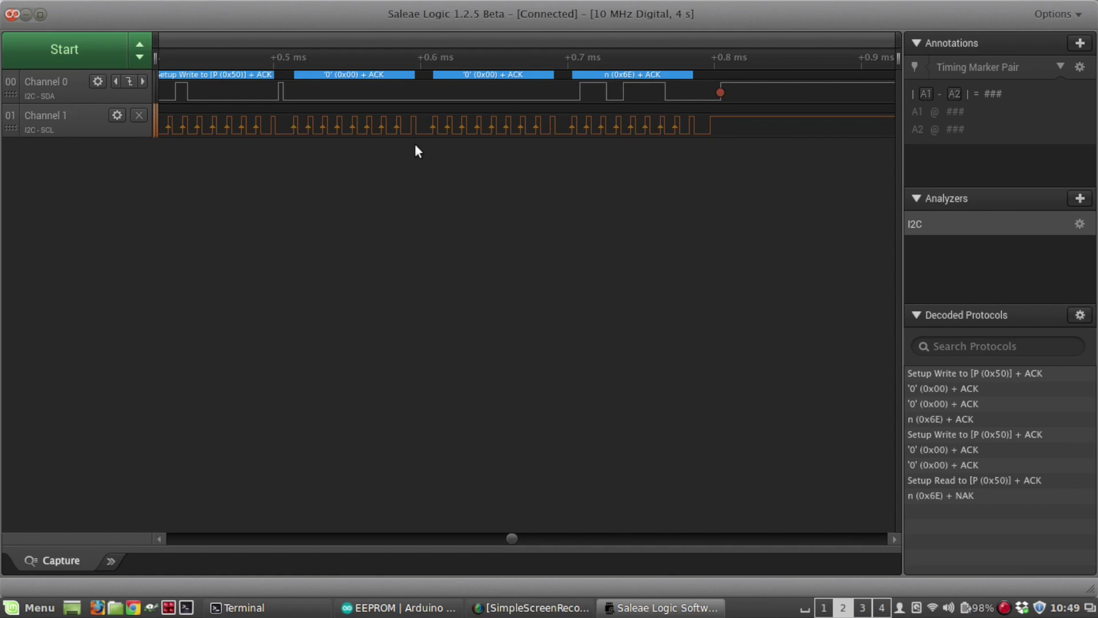
pyautogui.moveTo(322, 101)
pyautogui.click(894, 539)
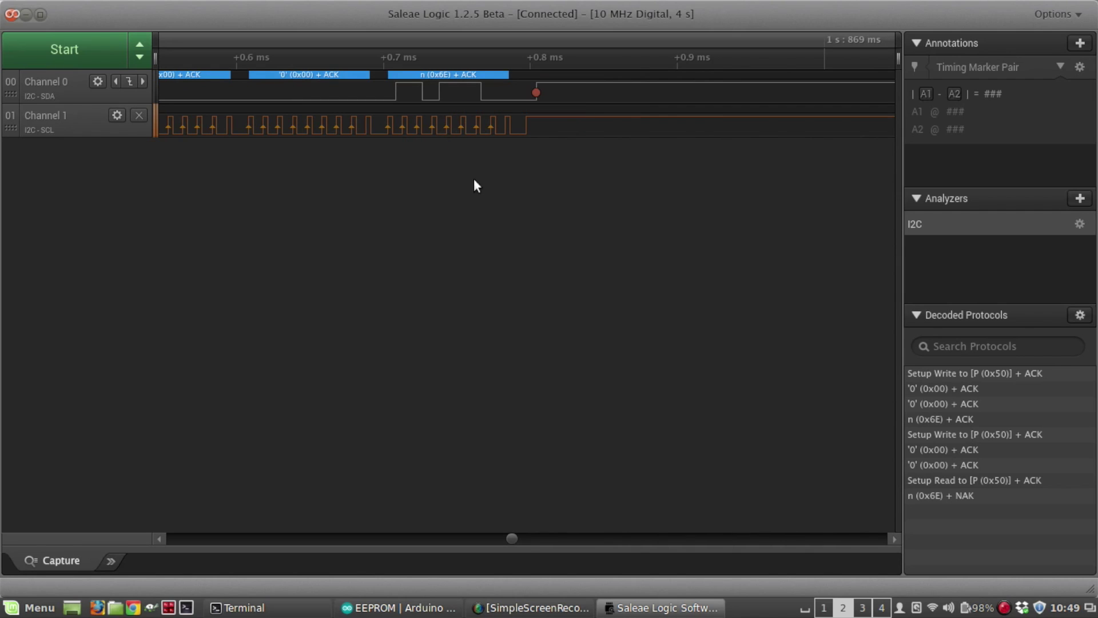
pyautogui.click(1080, 224)
pyautogui.click(1011, 338)
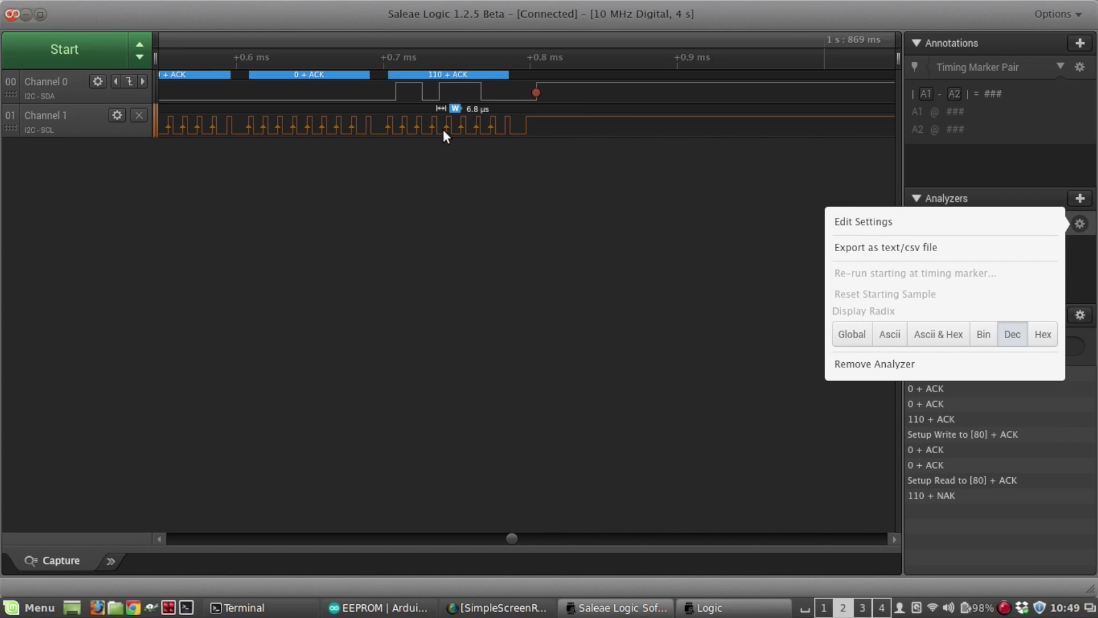
pyautogui.click(933, 336)
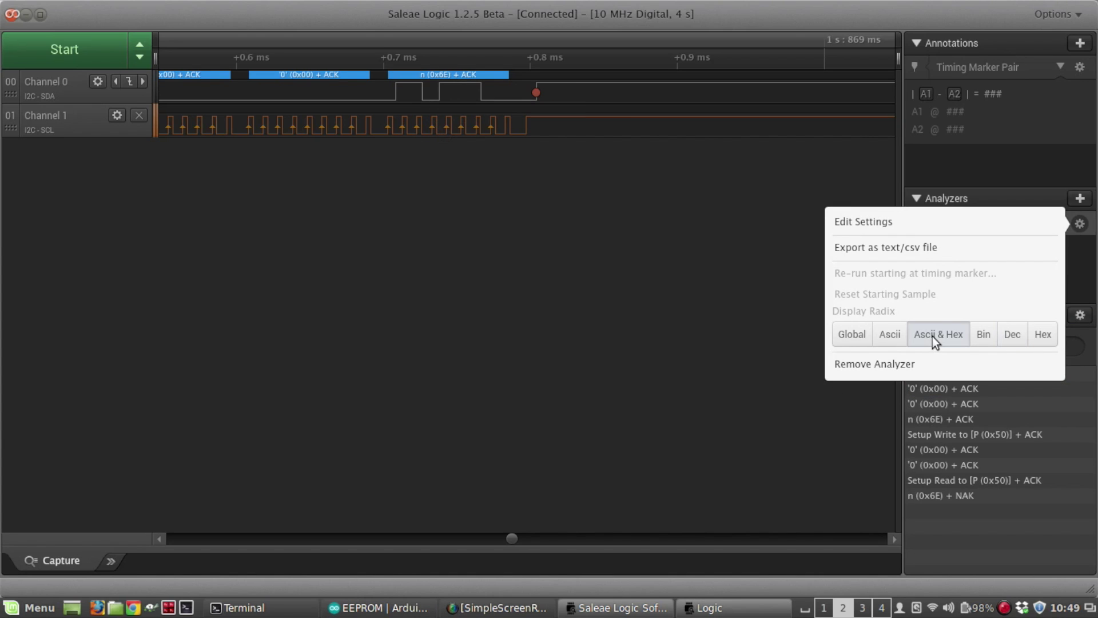
pyautogui.click(631, 375)
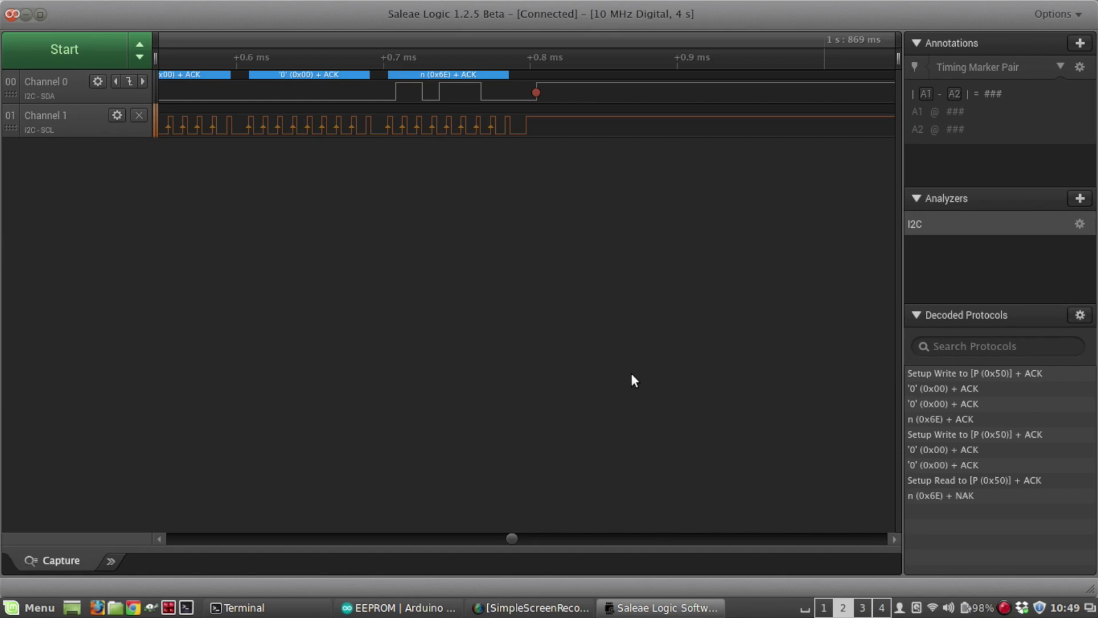
pyautogui.moveTo(891, 538); pyautogui.dragTo(892, 538)
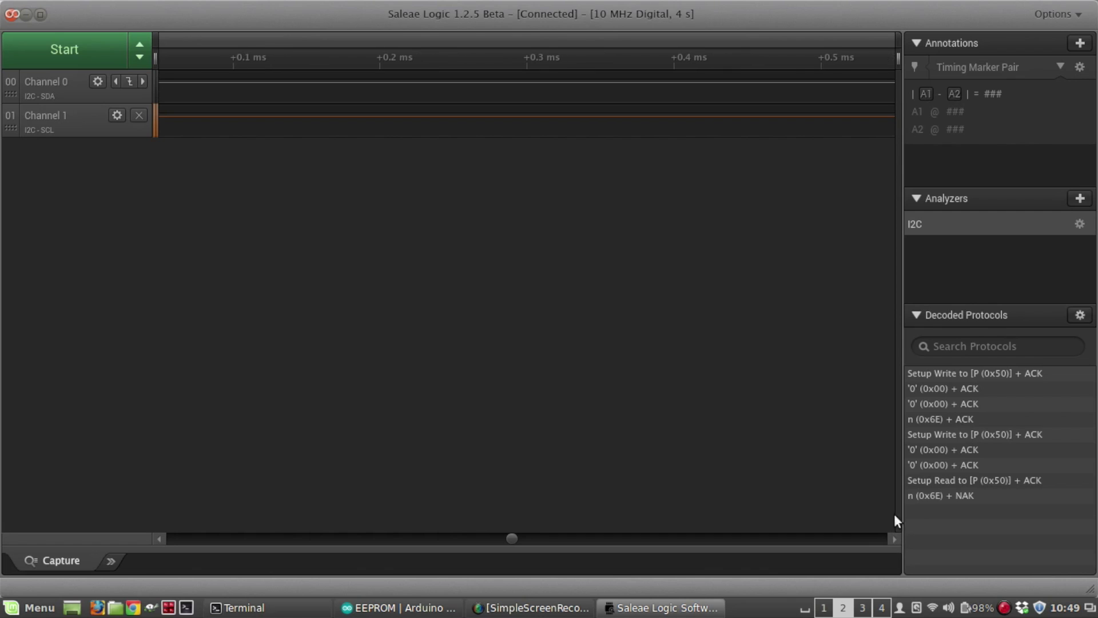
# Jump to the second Setup Write and pan to Setup Read to [P (0x50)] and n (0x6E) + NAK.
pyautogui.click(953, 436)
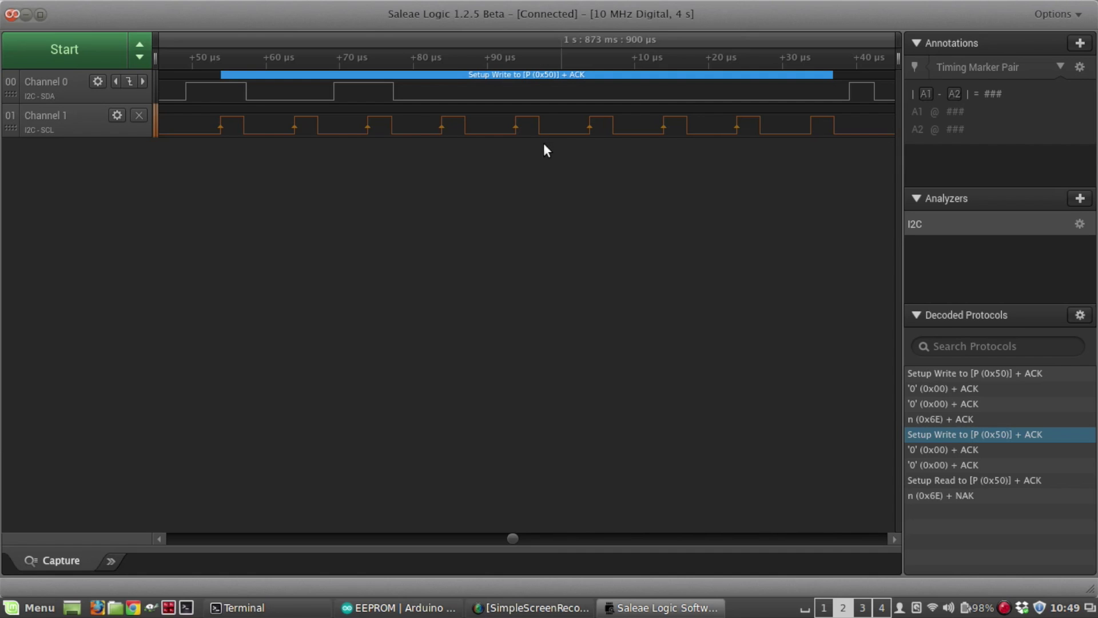
pyautogui.moveTo(891, 538); pyautogui.dragTo(892, 543)
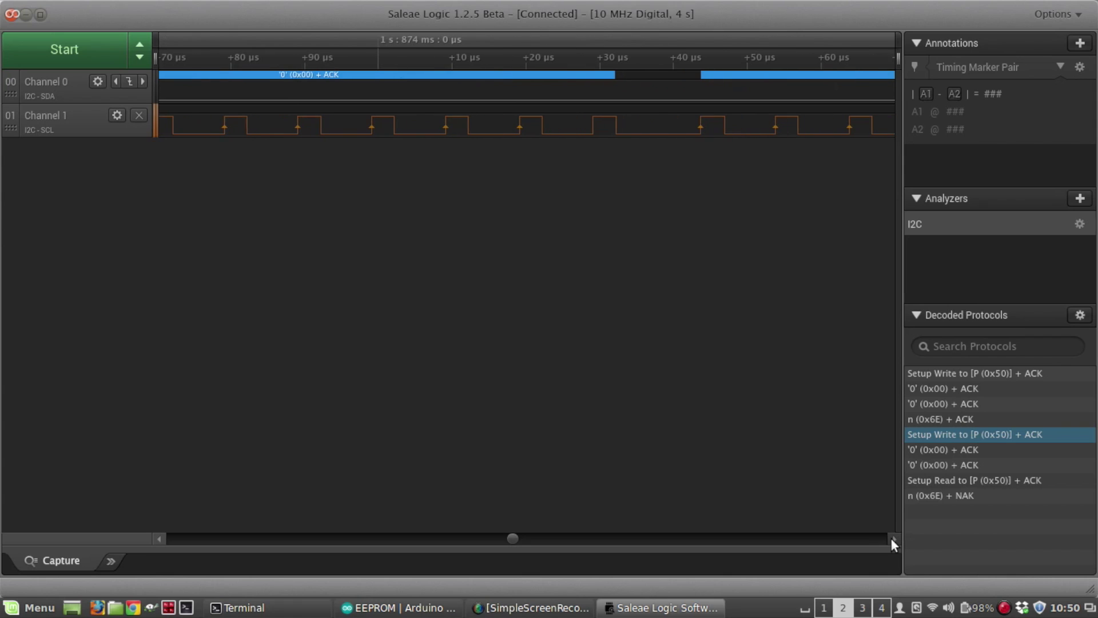
pyautogui.moveTo(892, 539); pyautogui.dragTo(892, 539)
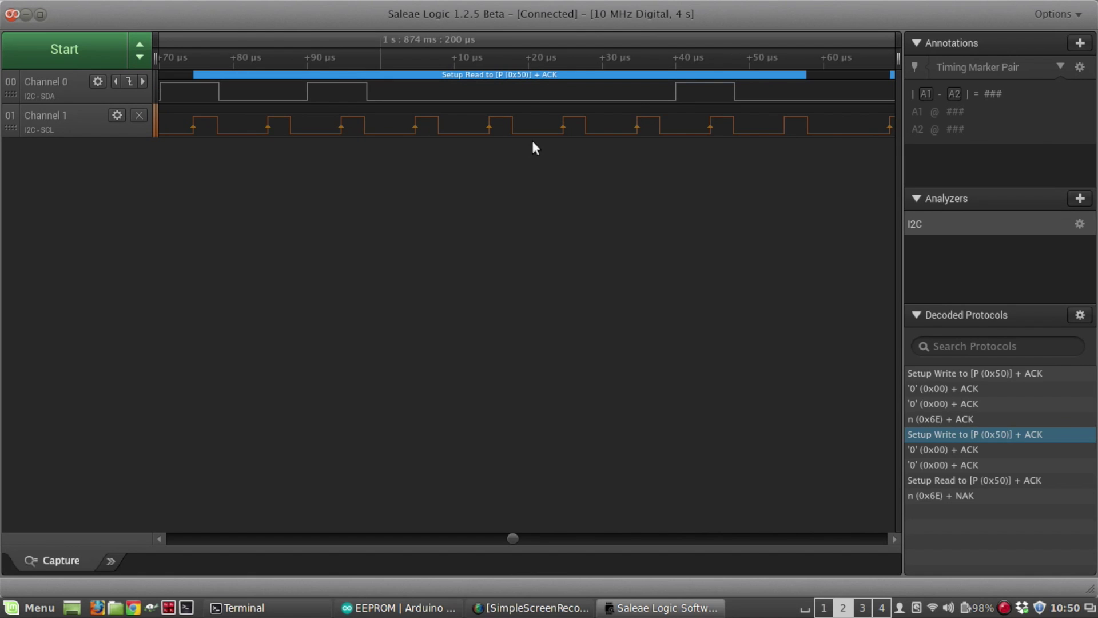
pyautogui.click(893, 539)
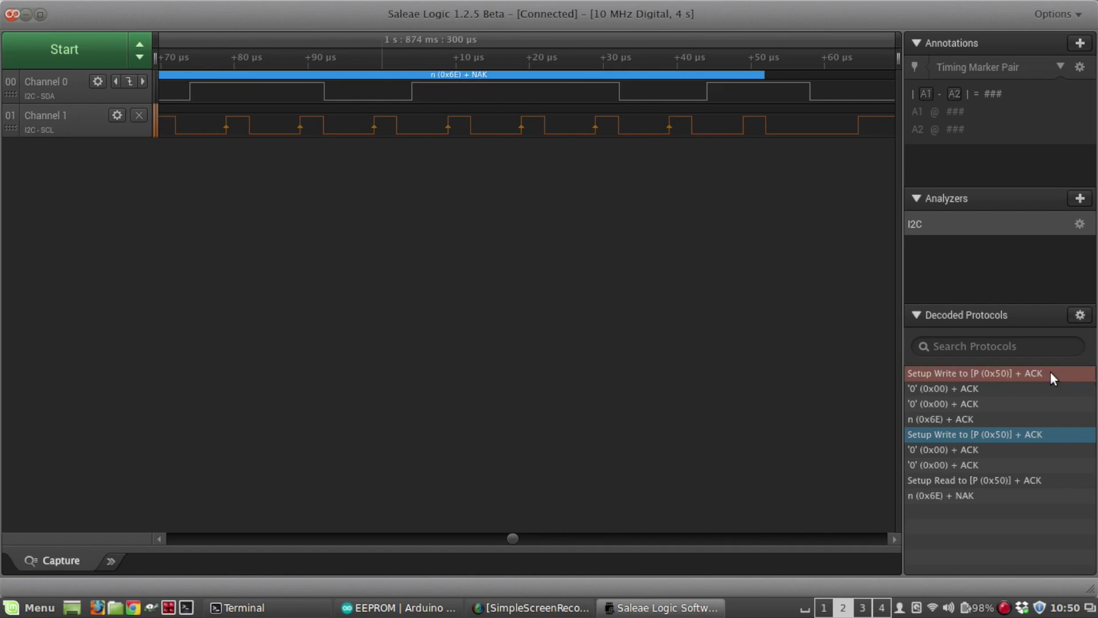
# Switch the I2C analyzer radix back to Dec, showing address [80] and read byte 110 + NAK.
pyautogui.click(1080, 225)
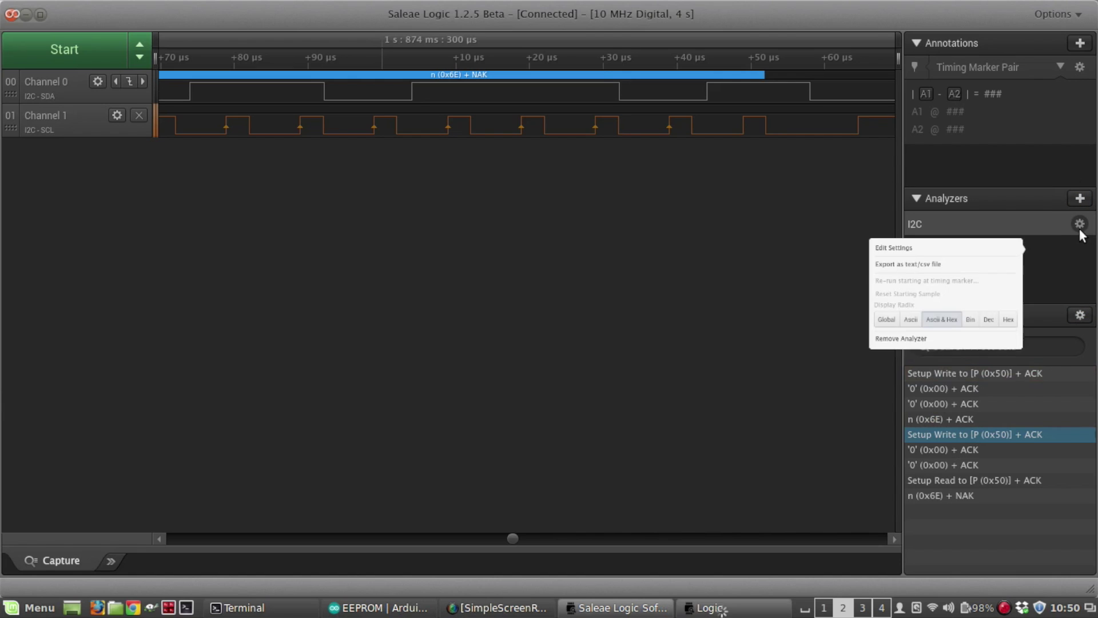
pyautogui.click(1018, 330)
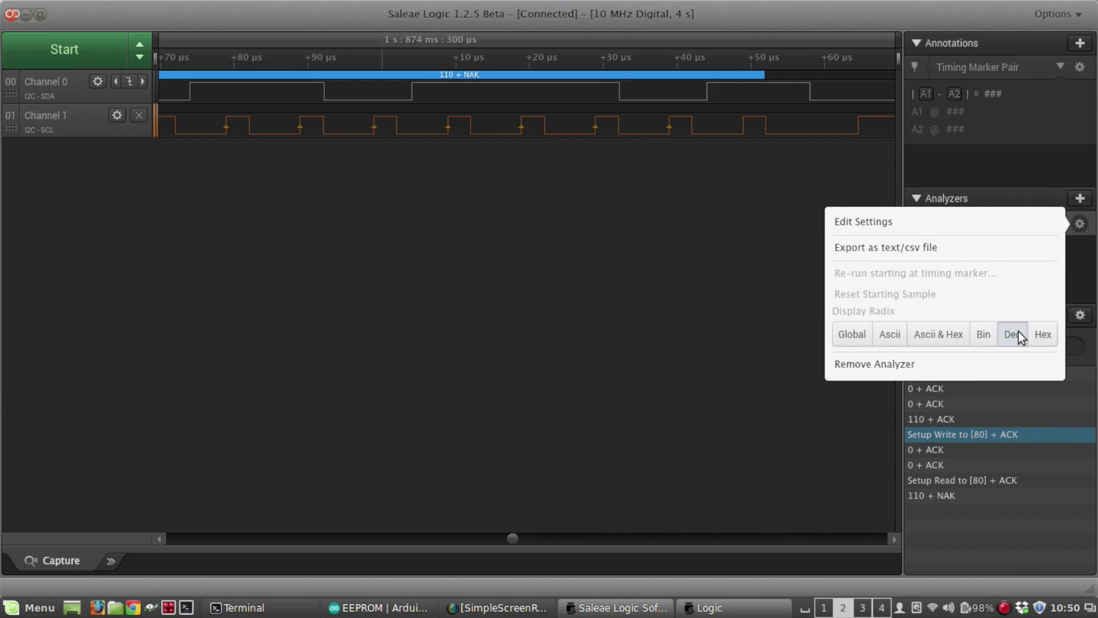
pyautogui.moveTo(467, 124)
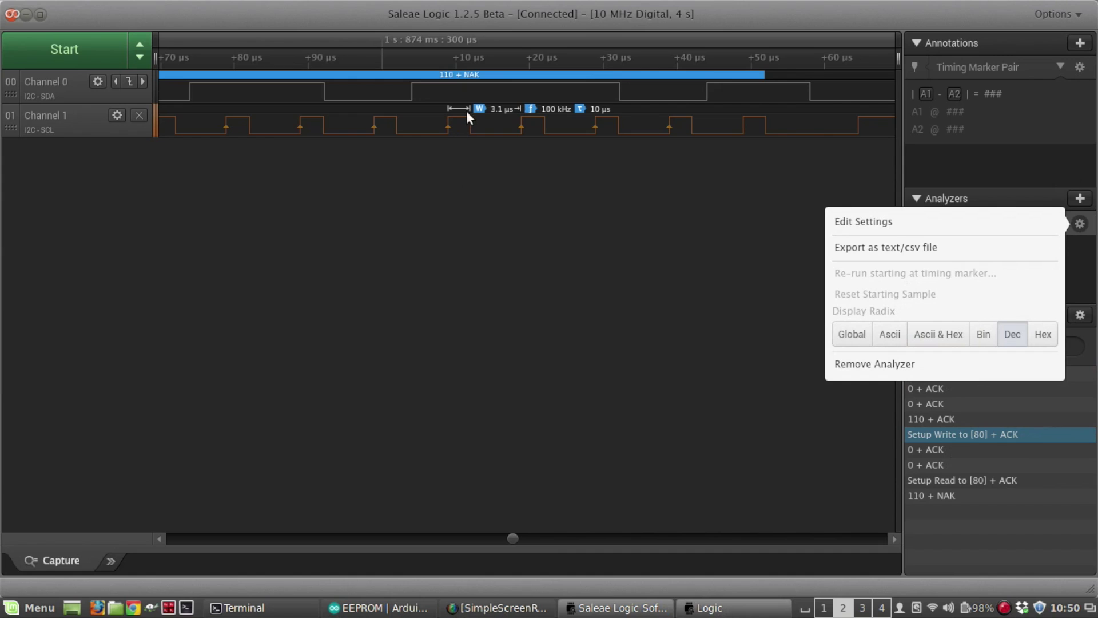
pyautogui.click(471, 167)
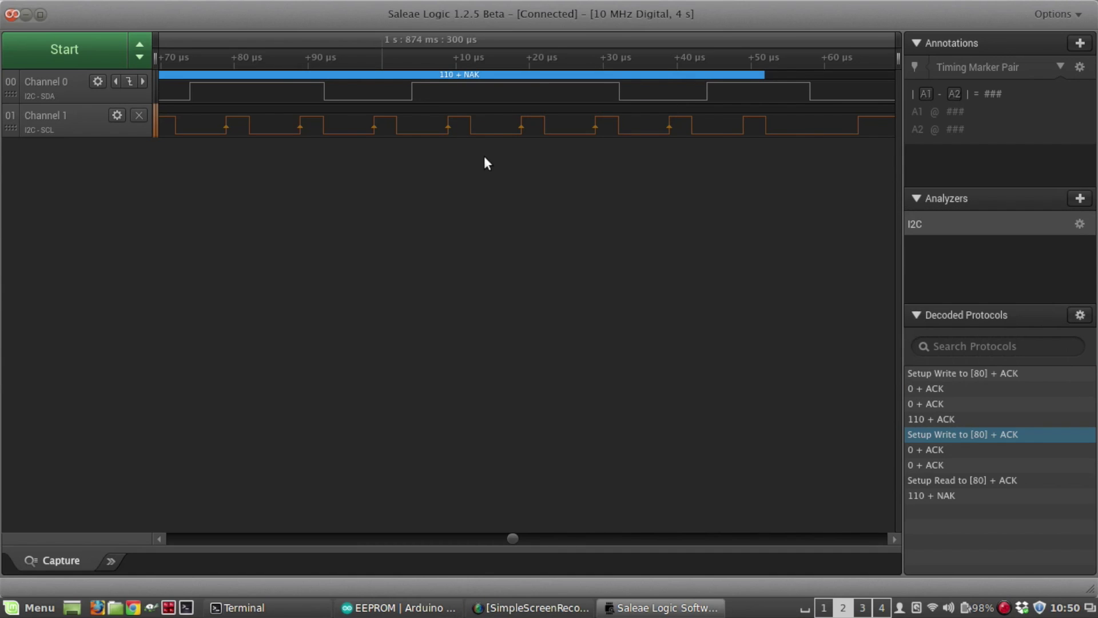